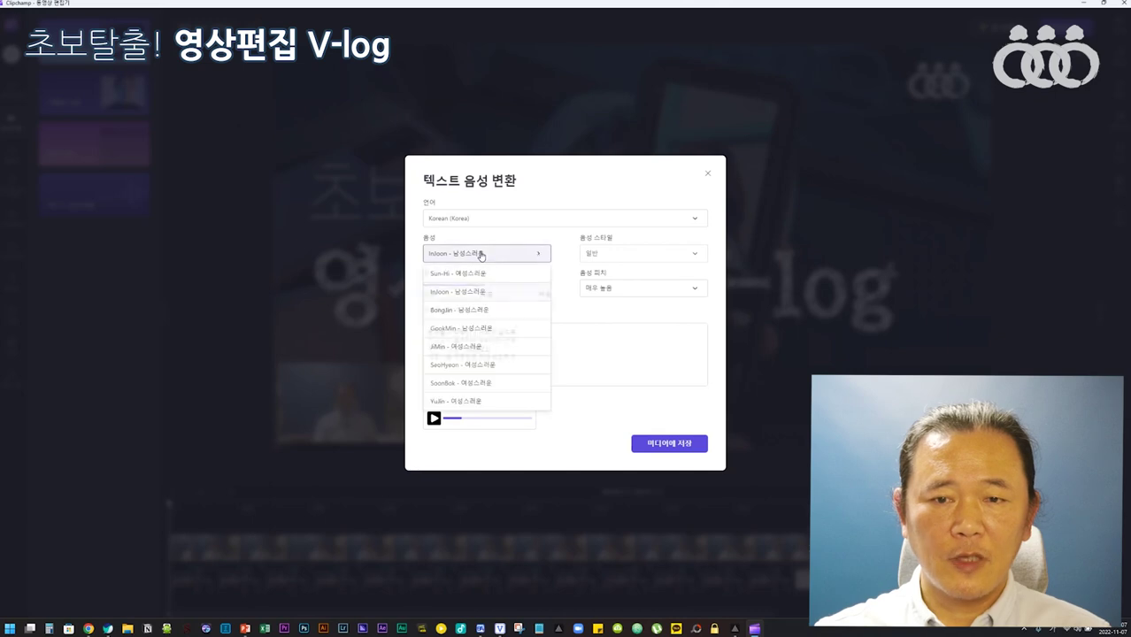
Preview the sample text with the BongJin voice and with the JiMin voice
{"action": "left_click", "coordinate": [470, 309]}
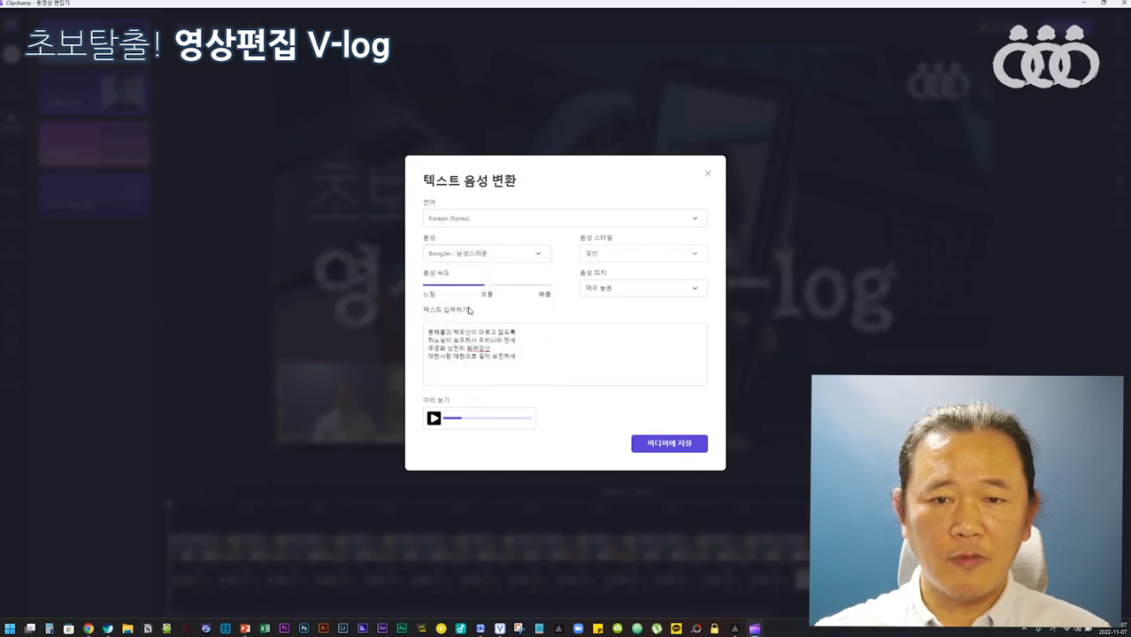
{"action": "left_click", "coordinate": [433, 419]}
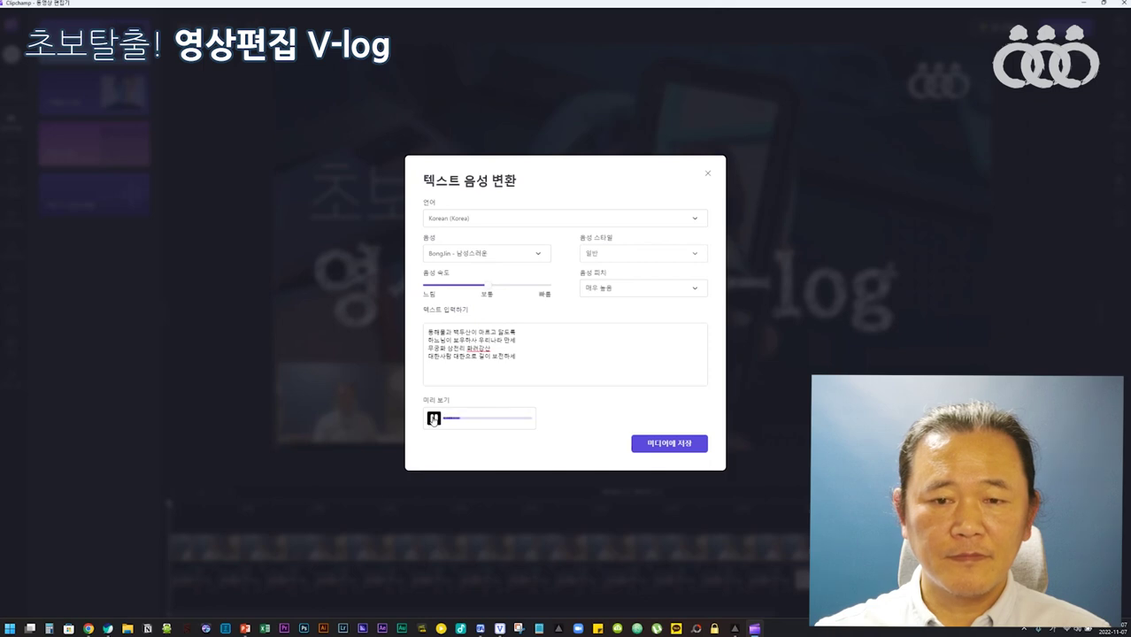
{"action": "left_click", "coordinate": [495, 254]}
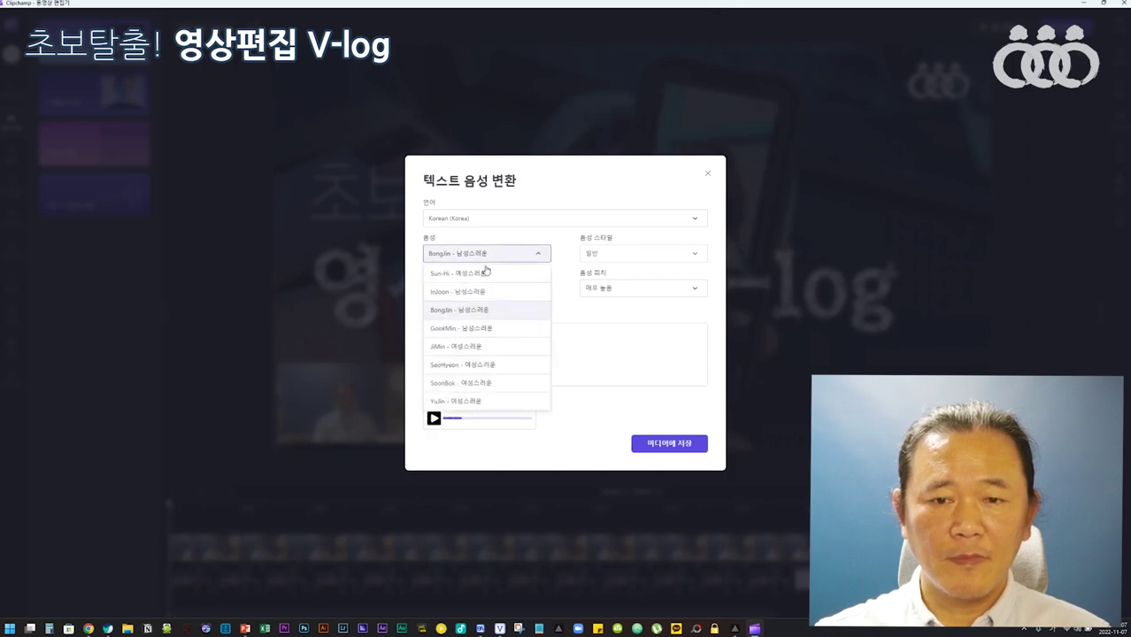
{"action": "left_click", "coordinate": [472, 347]}
{"action": "left_click", "coordinate": [434, 418]}
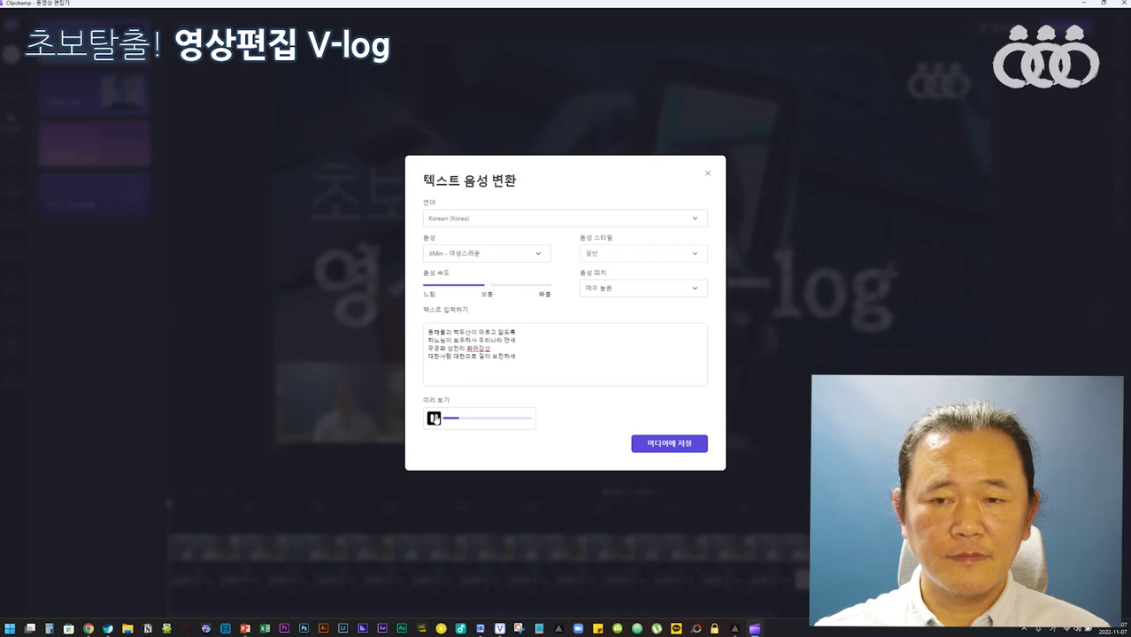
{"action": "left_click", "coordinate": [434, 418]}
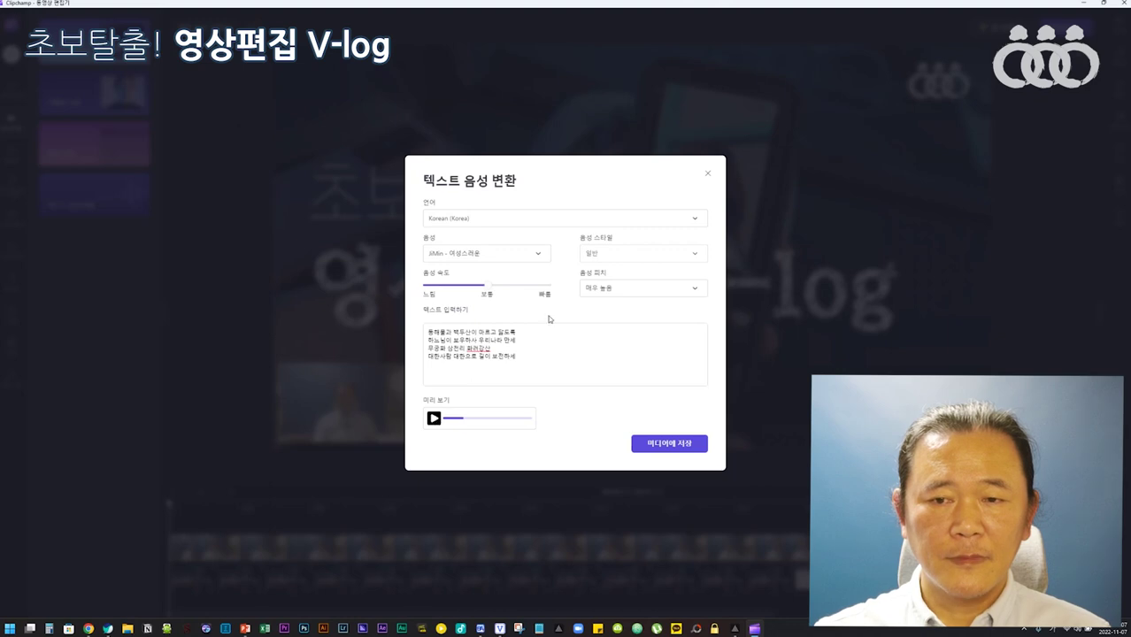
Set the text-to-speech voice to SeoHyeon and the voice pitch to 보통
{"action": "left_click", "coordinate": [462, 253]}
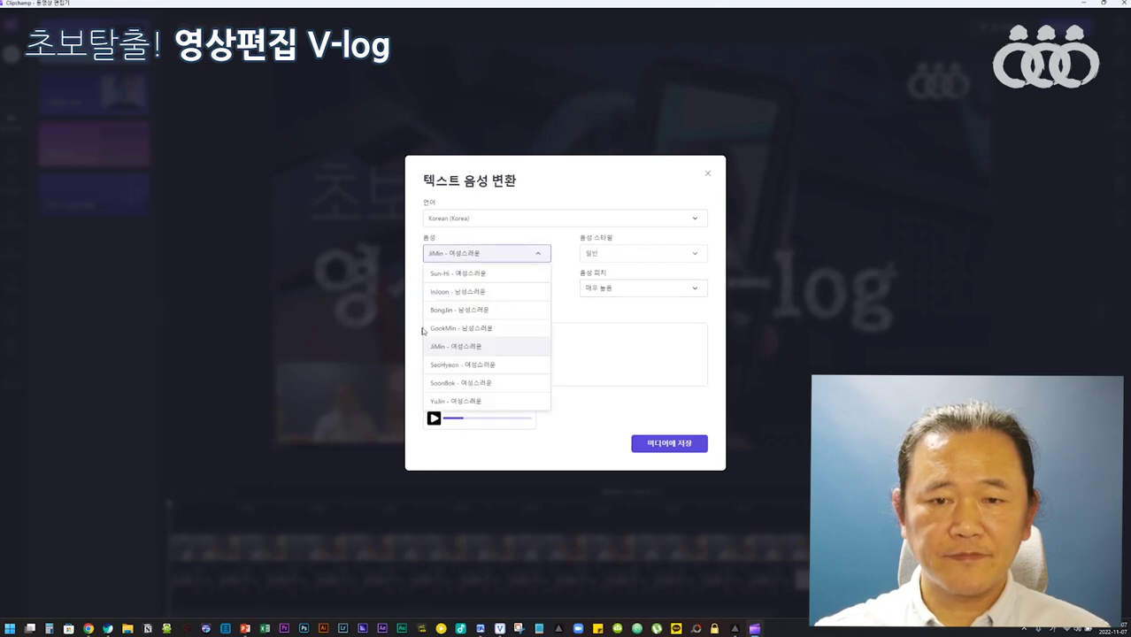
{"action": "left_click", "coordinate": [471, 373]}
{"action": "left_click", "coordinate": [611, 288]}
{"action": "left_click", "coordinate": [599, 345]}
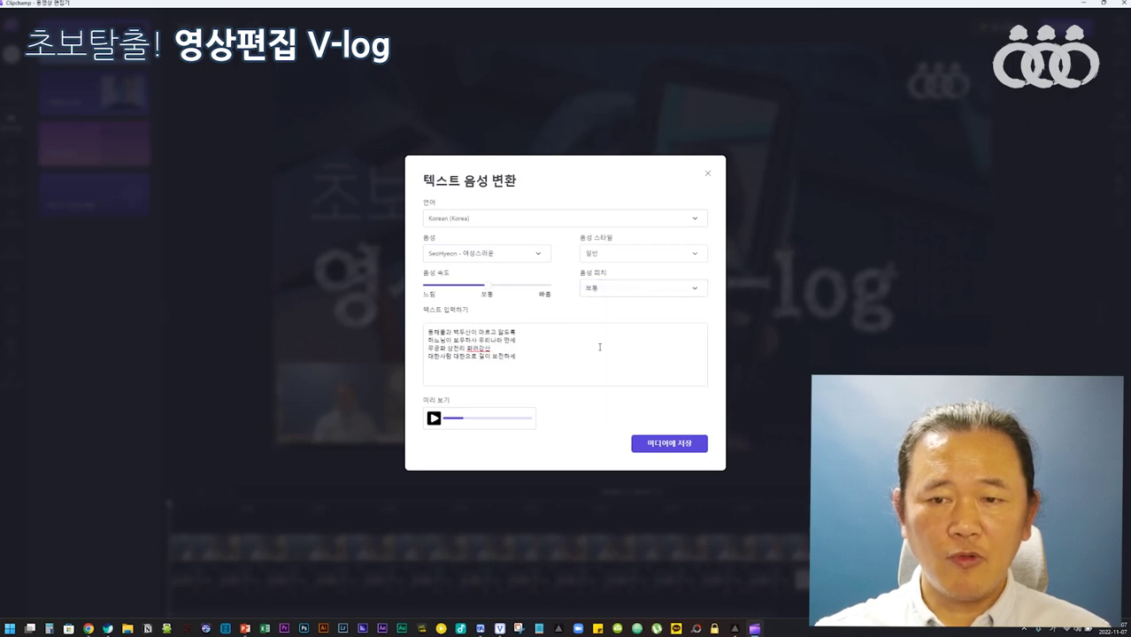
Listen to a preview of the generated narration and save it to the project media
{"action": "left_click", "coordinate": [434, 418]}
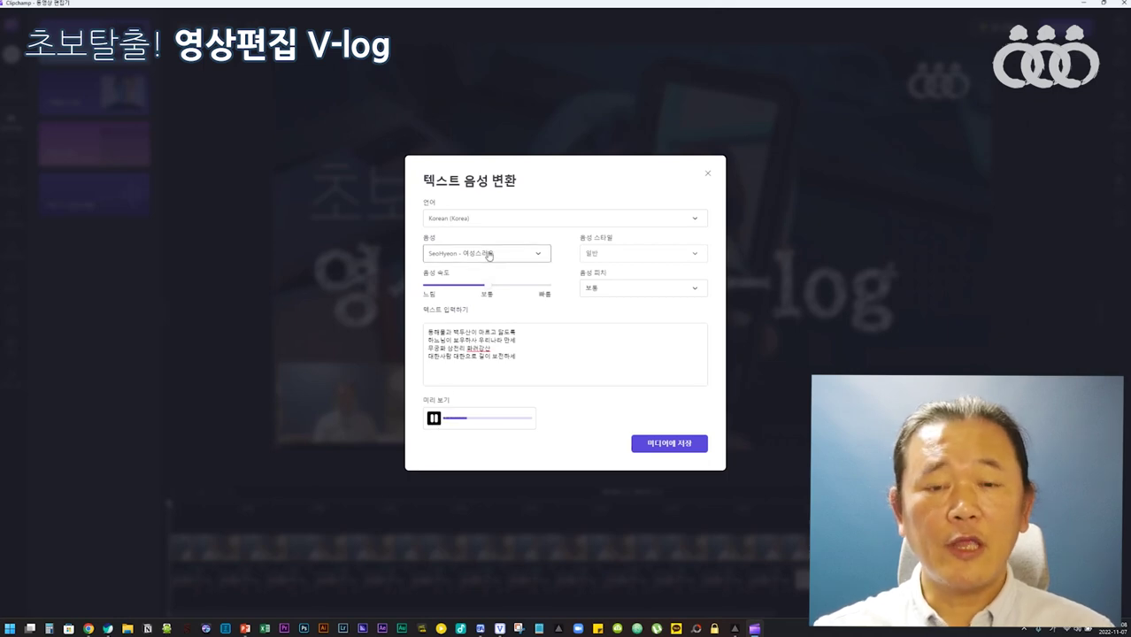
{"action": "left_click", "coordinate": [433, 418]}
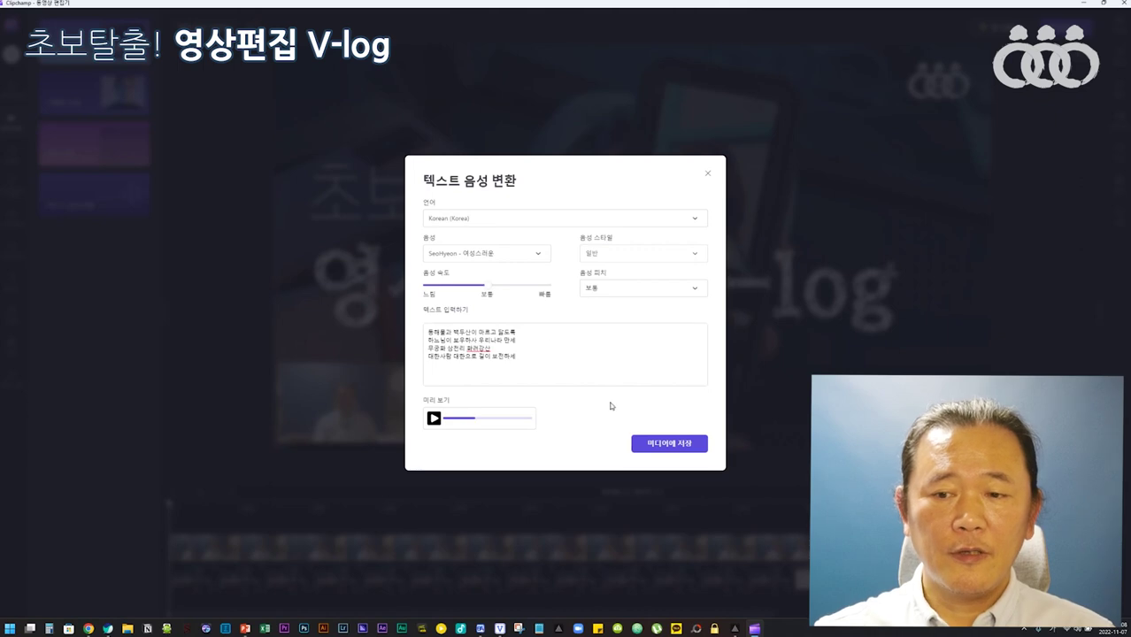
{"action": "left_click", "coordinate": [671, 444]}
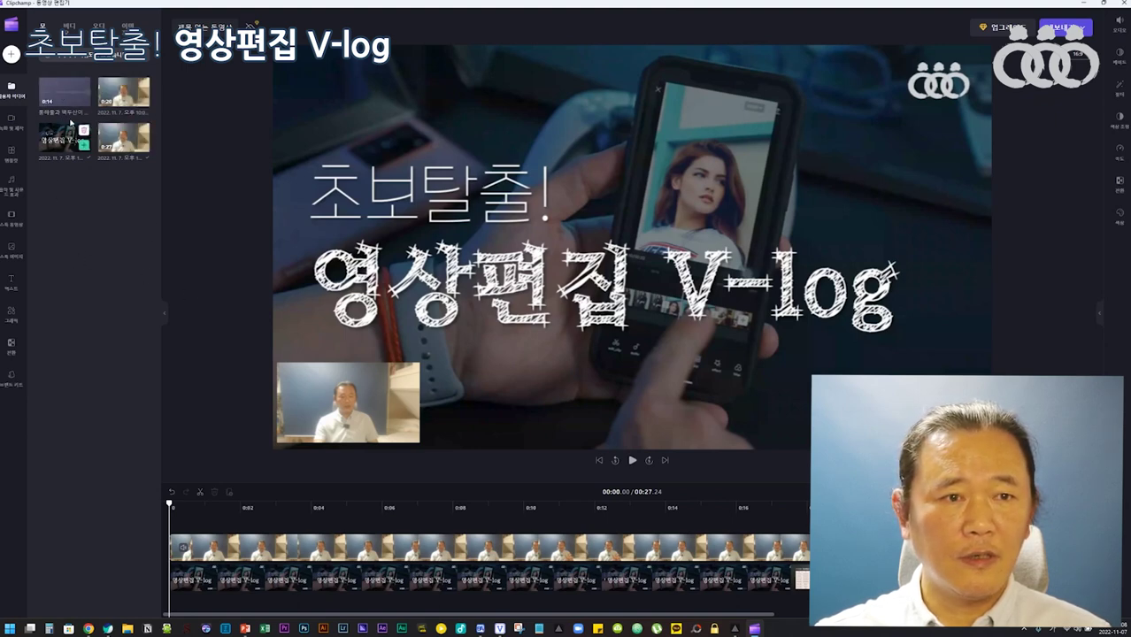
Try out the saved narration on a track above the video from about 2.5 seconds, play it, and delete it from the timeline
{"action": "left_click_drag", "start_coordinate": [54, 101], "coordinate": [270, 532]}
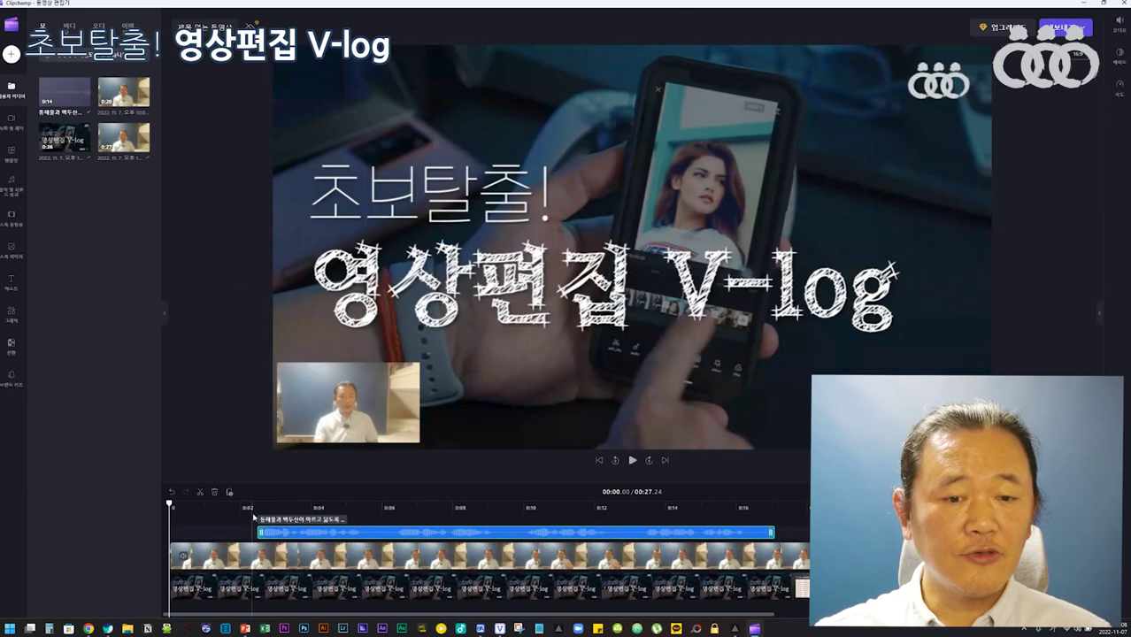
{"action": "left_click", "coordinate": [262, 507]}
{"action": "key", "text": "space"}
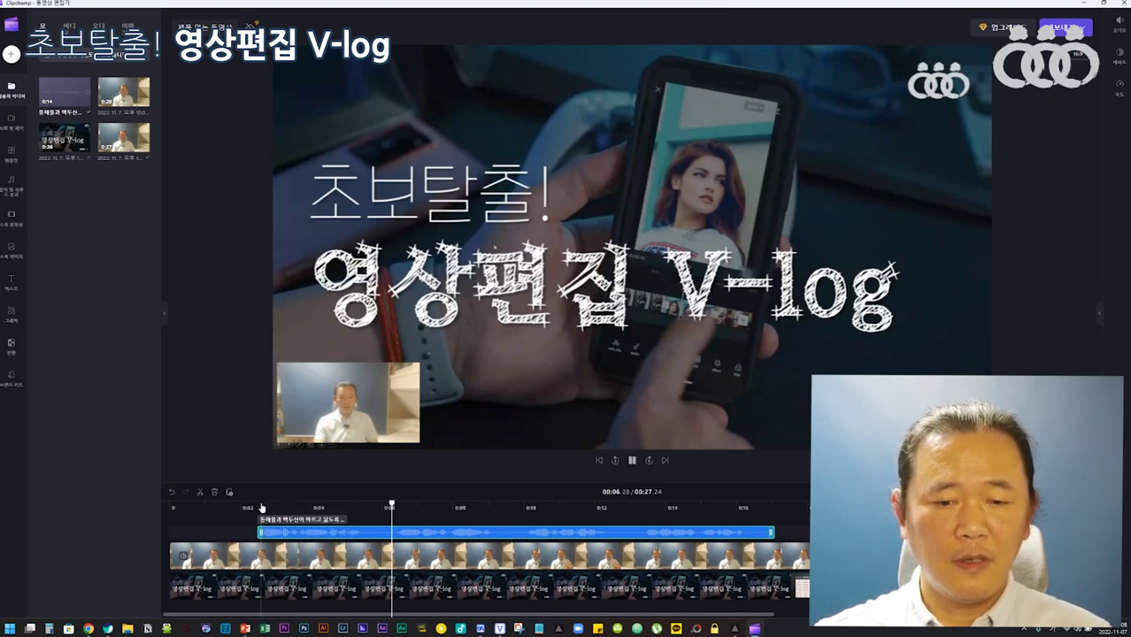
{"action": "key", "text": "space"}
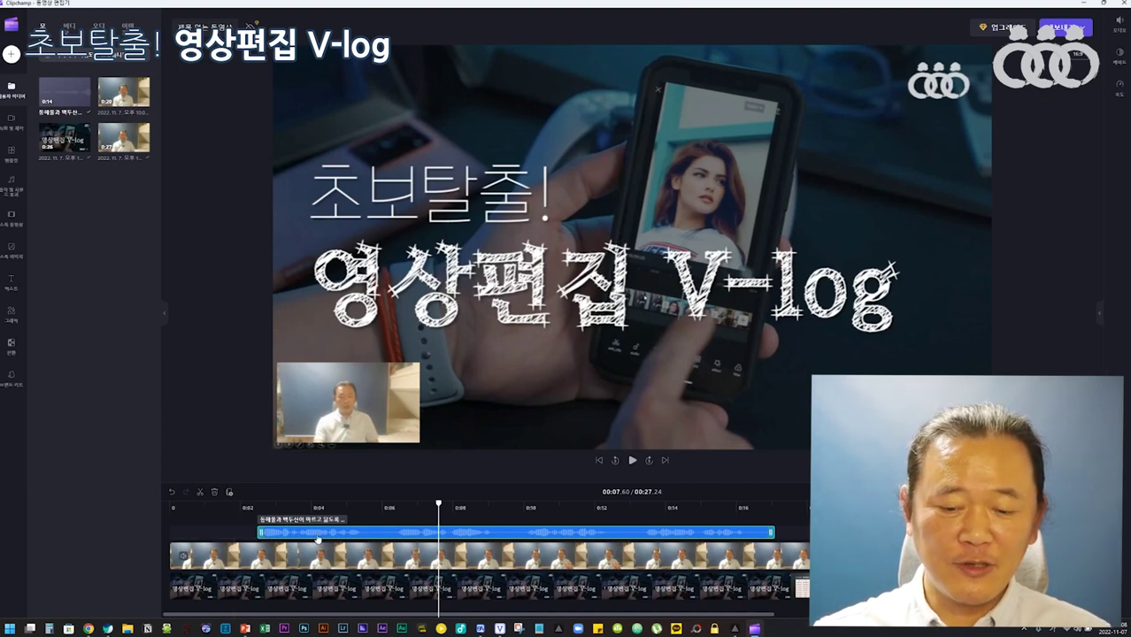
{"action": "key", "text": "Delete"}
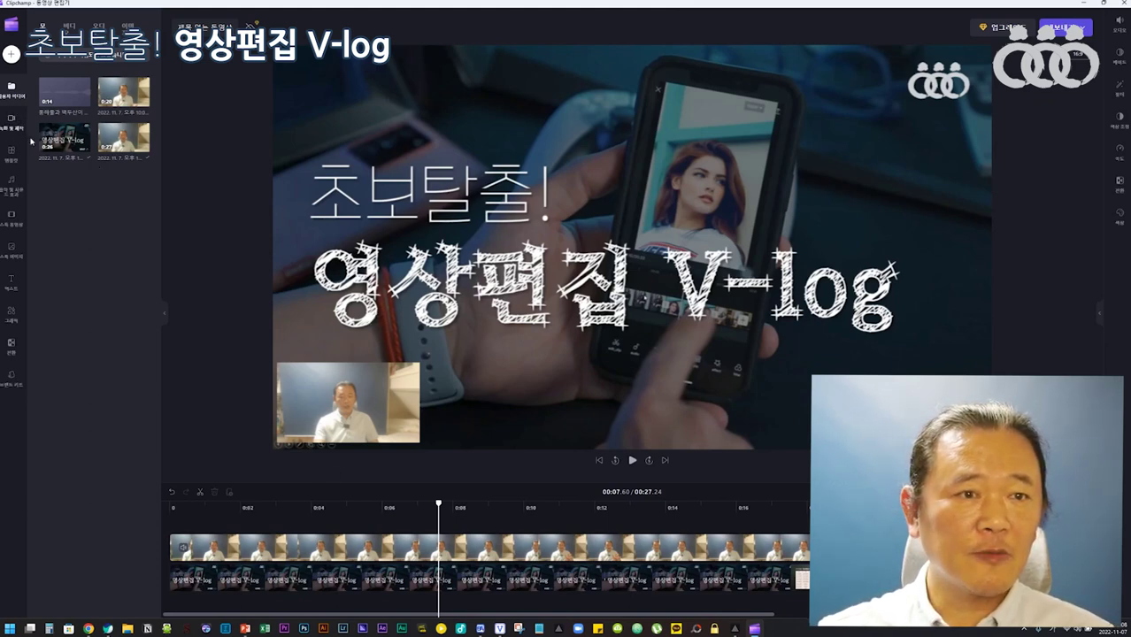
{"action": "left_click", "coordinate": [591, 536]}
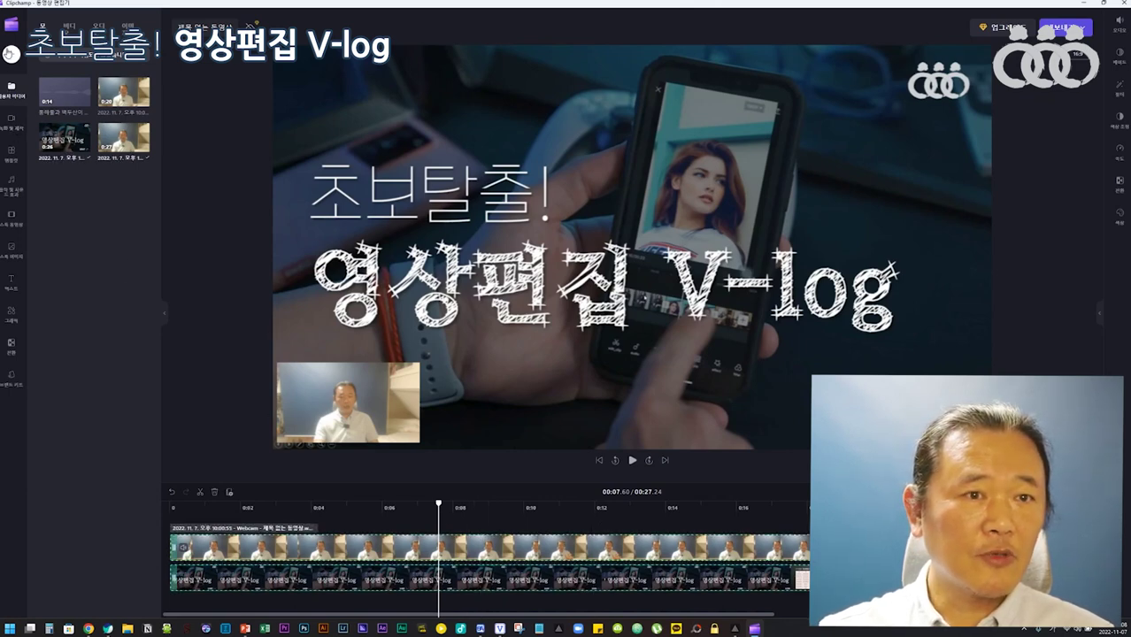
{"action": "left_click", "coordinate": [11, 87]}
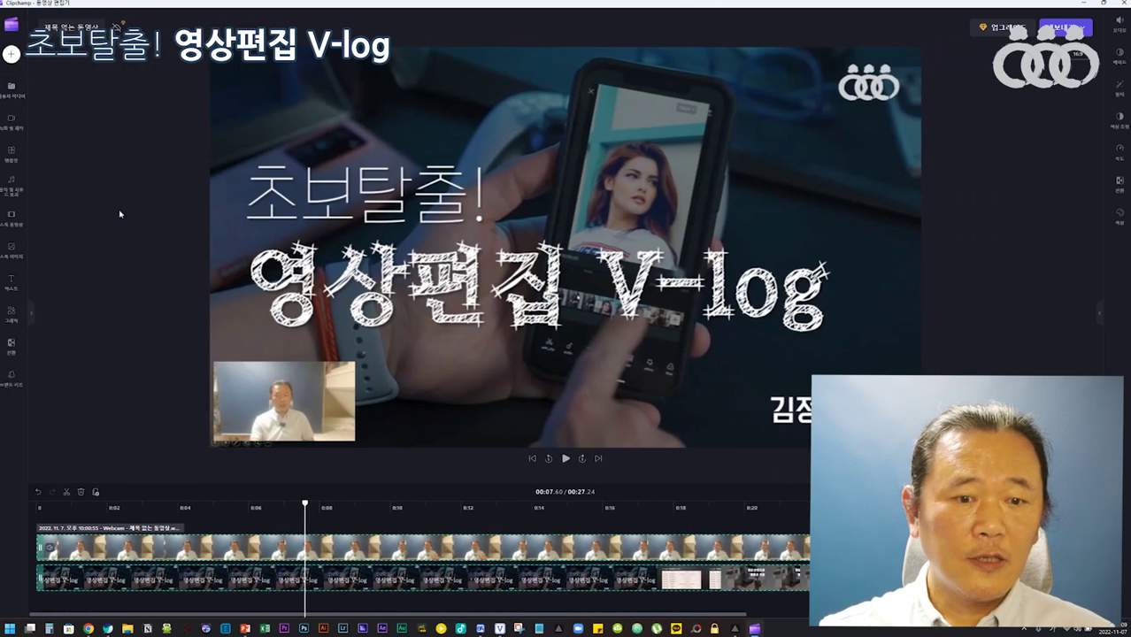
{"action": "left_click", "coordinate": [17, 85]}
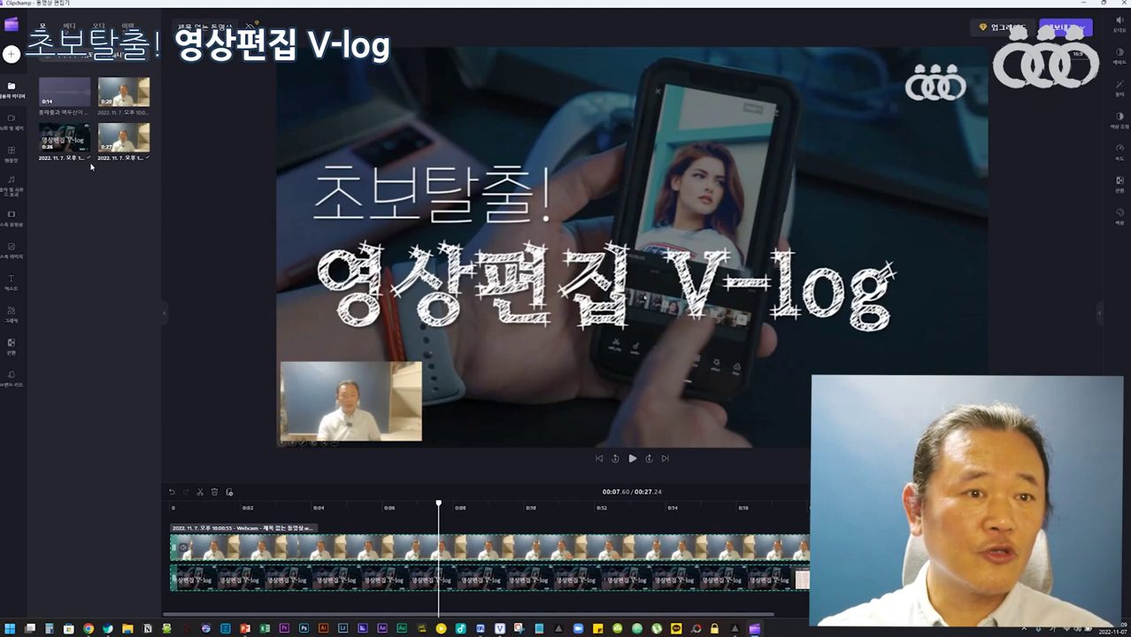
{"action": "left_click", "coordinate": [5, 128]}
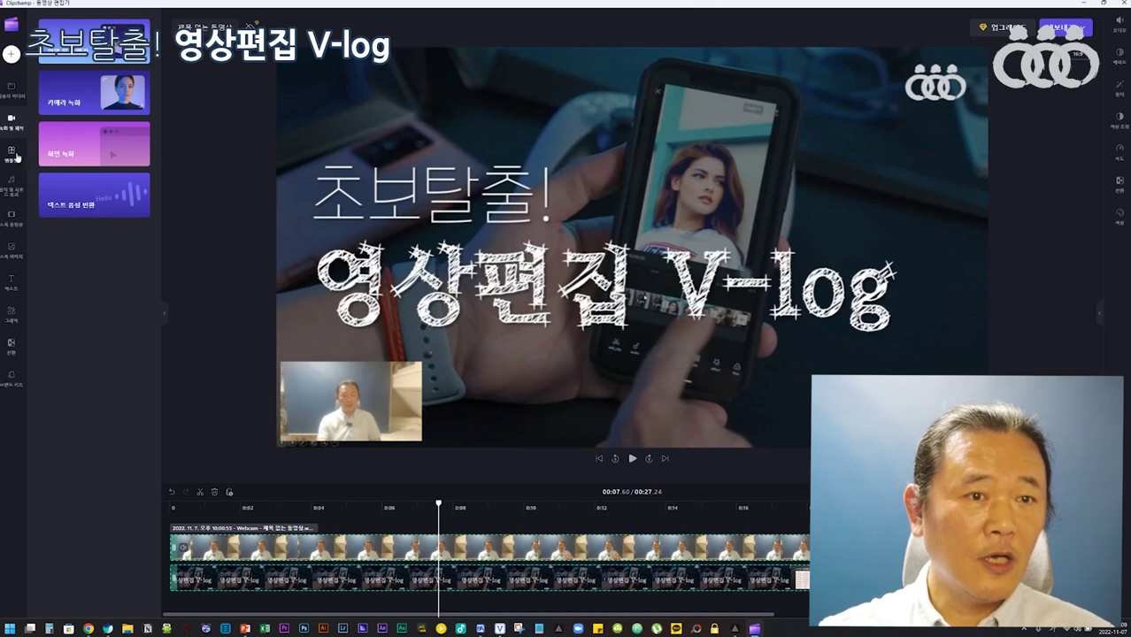
Move the grouped video clips so they start at about 16.6 seconds, and return the playhead to the start of the timeline
{"action": "left_click", "coordinate": [17, 156]}
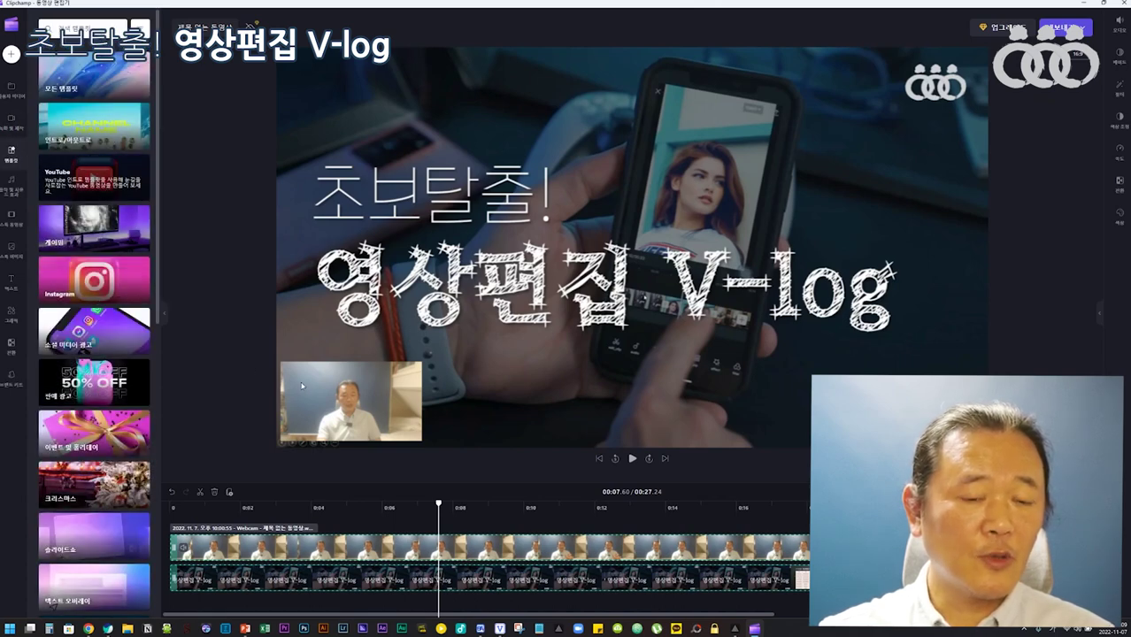
{"action": "left_click_drag", "start_coordinate": [439, 503], "coordinate": [169, 504]}
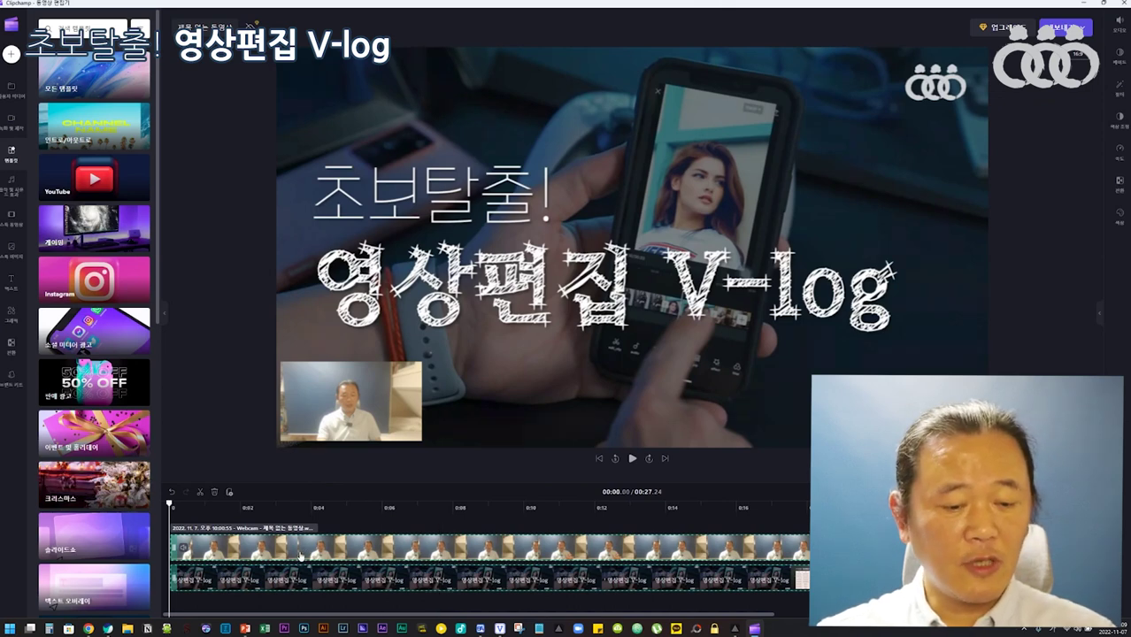
{"action": "left_click_drag", "start_coordinate": [300, 556], "coordinate": [891, 545]}
{"action": "left_click", "coordinate": [462, 540]}
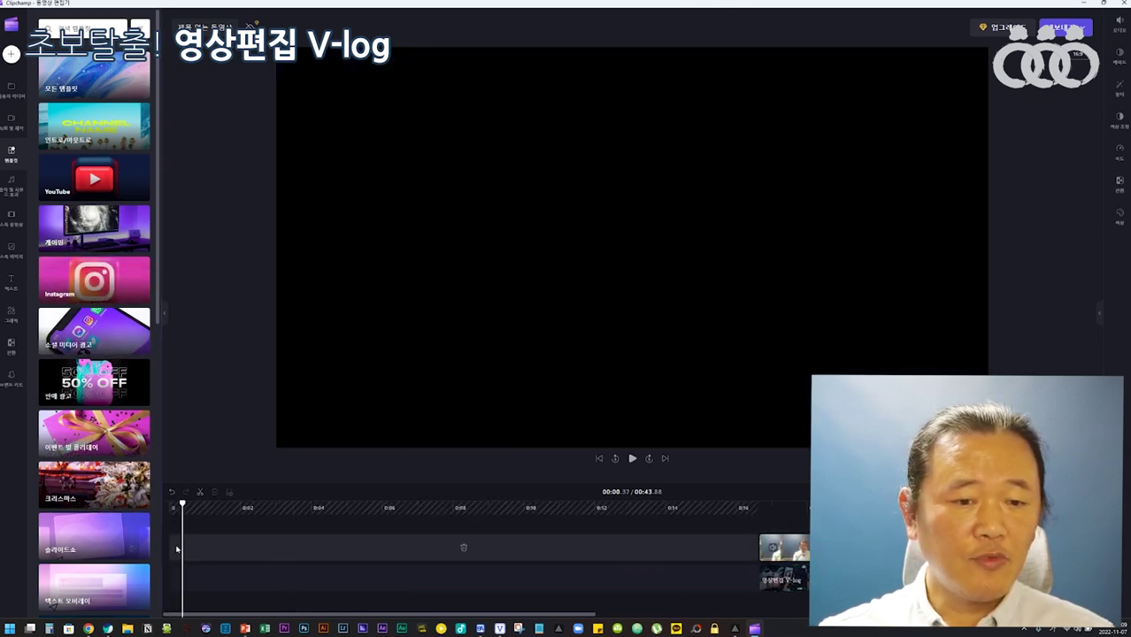
{"action": "left_click_drag", "start_coordinate": [183, 503], "coordinate": [169, 502]}
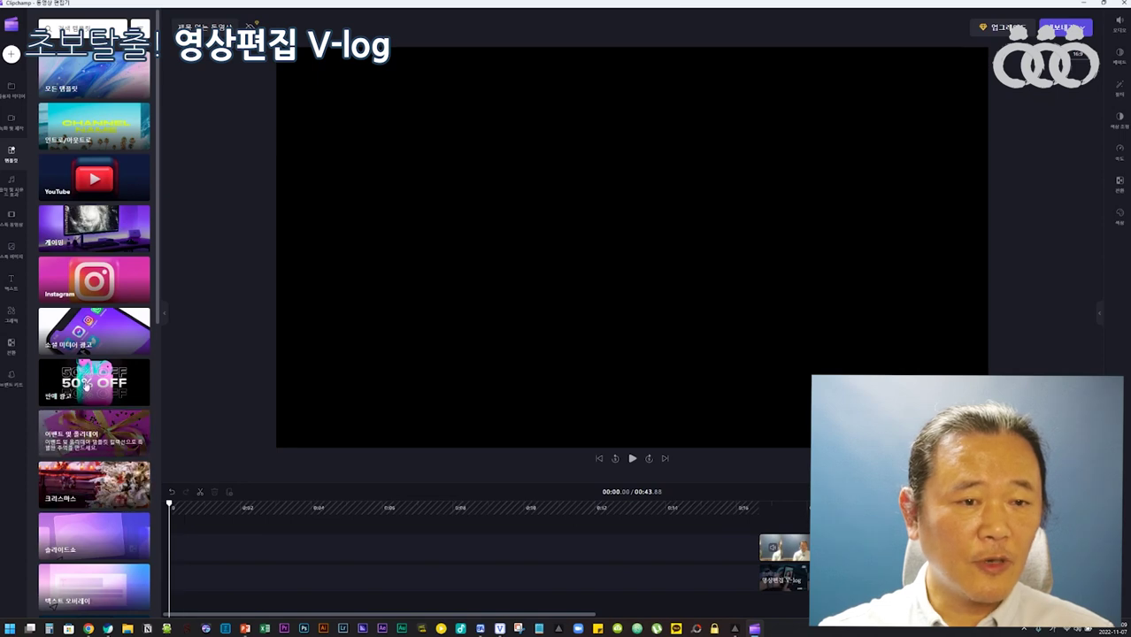
Add the Christmas template "별이 빛나는 밤 해피 홀리데이 인사말 카드" to the timeline
{"action": "scroll", "coordinate": [95, 363], "scroll_direction": "down", "scroll_amount": 1}
{"action": "left_click", "coordinate": [96, 393]}
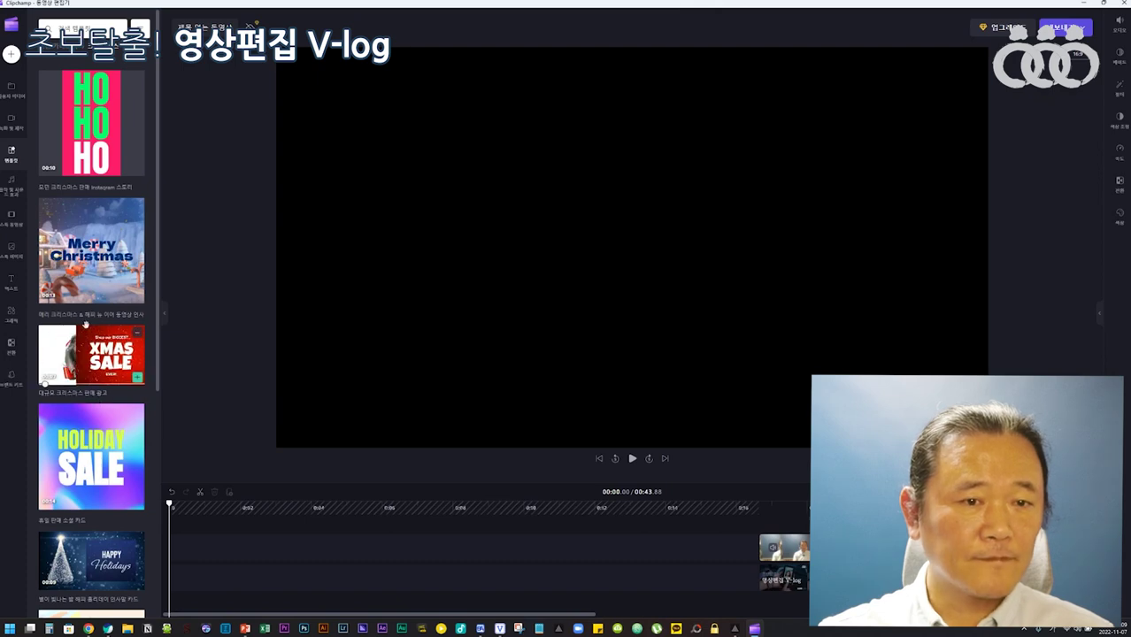
{"action": "scroll", "coordinate": [89, 351], "scroll_direction": "down", "scroll_amount": 3}
{"action": "left_click", "coordinate": [77, 285]}
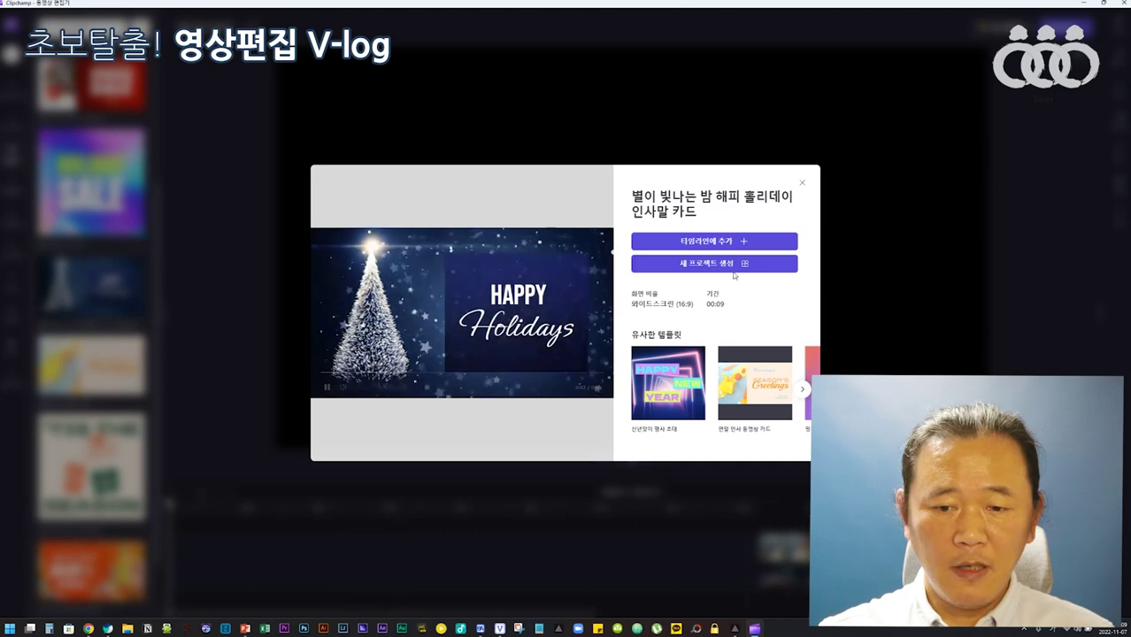
{"action": "left_click", "coordinate": [743, 242]}
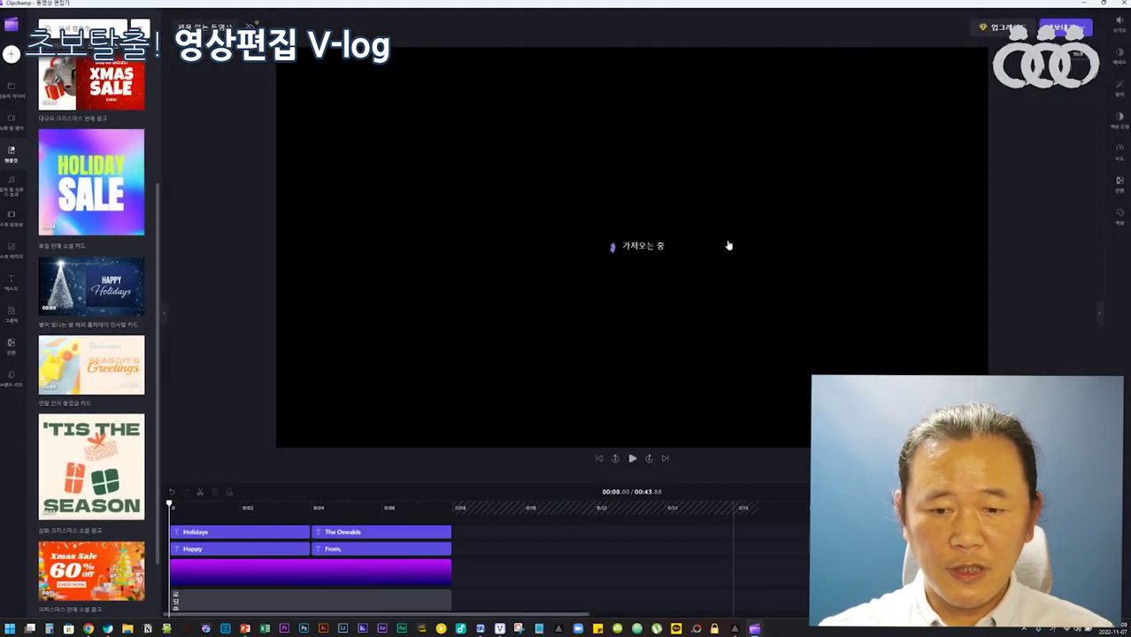
Close the empty gap between the holiday template and the video clips on the timeline
{"action": "left_click", "coordinate": [526, 578]}
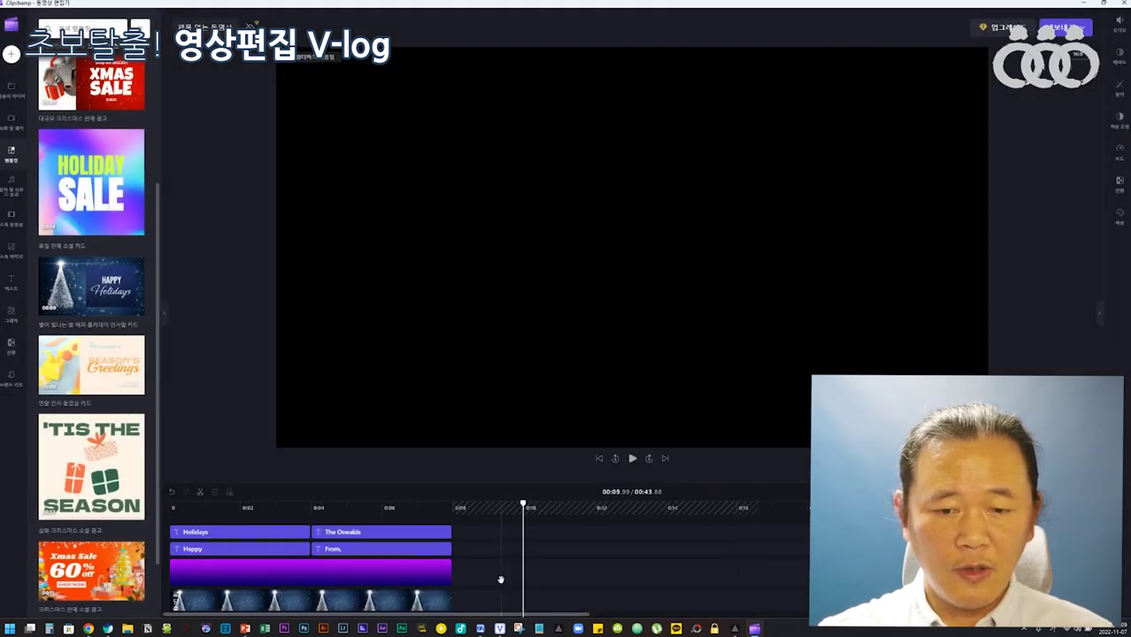
{"action": "left_click", "coordinate": [501, 577]}
{"action": "left_click", "coordinate": [533, 572]}
{"action": "scroll", "coordinate": [598, 570], "scroll_direction": "down", "scroll_amount": 1}
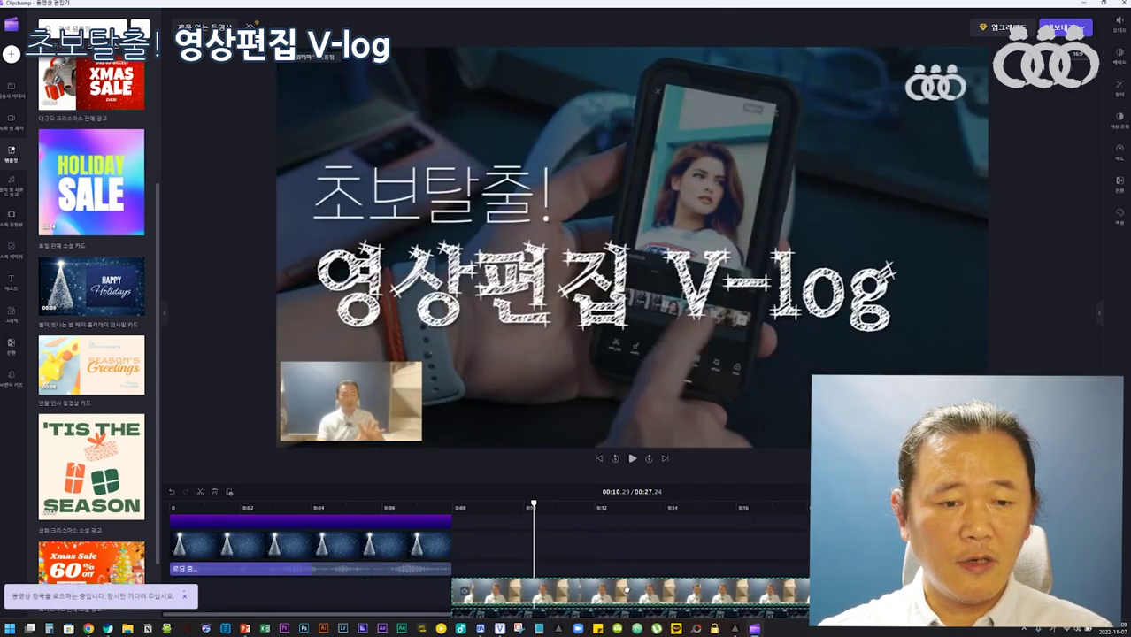
Play the holiday template from about 1 second through its transition into the video clips
{"action": "left_click", "coordinate": [374, 508]}
{"action": "left_click", "coordinate": [290, 508]}
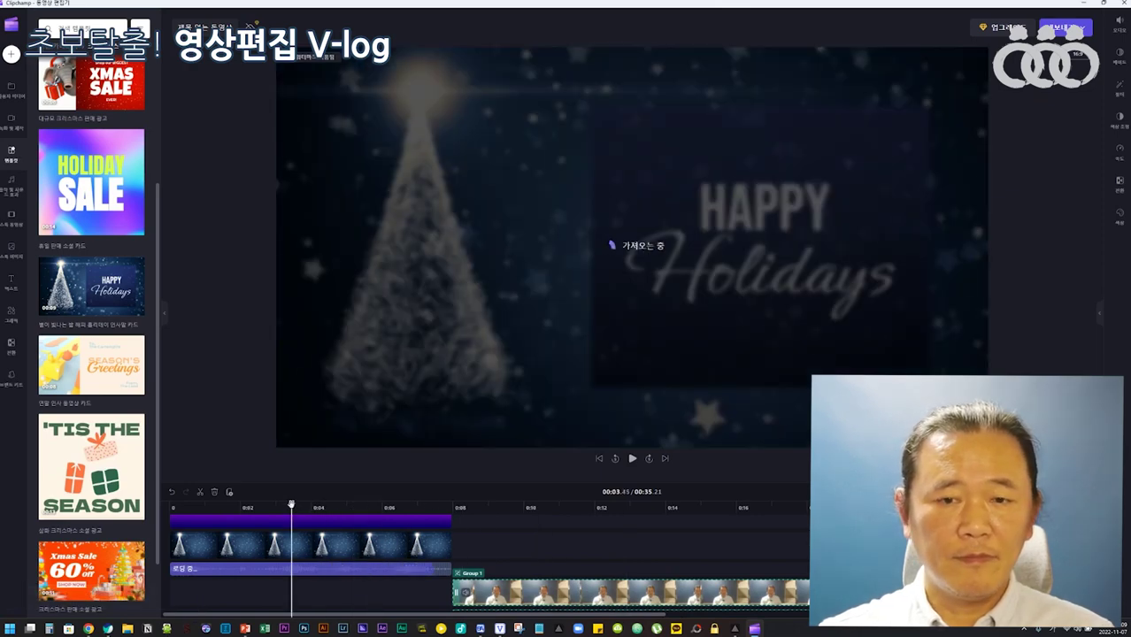
{"action": "left_click", "coordinate": [206, 508]}
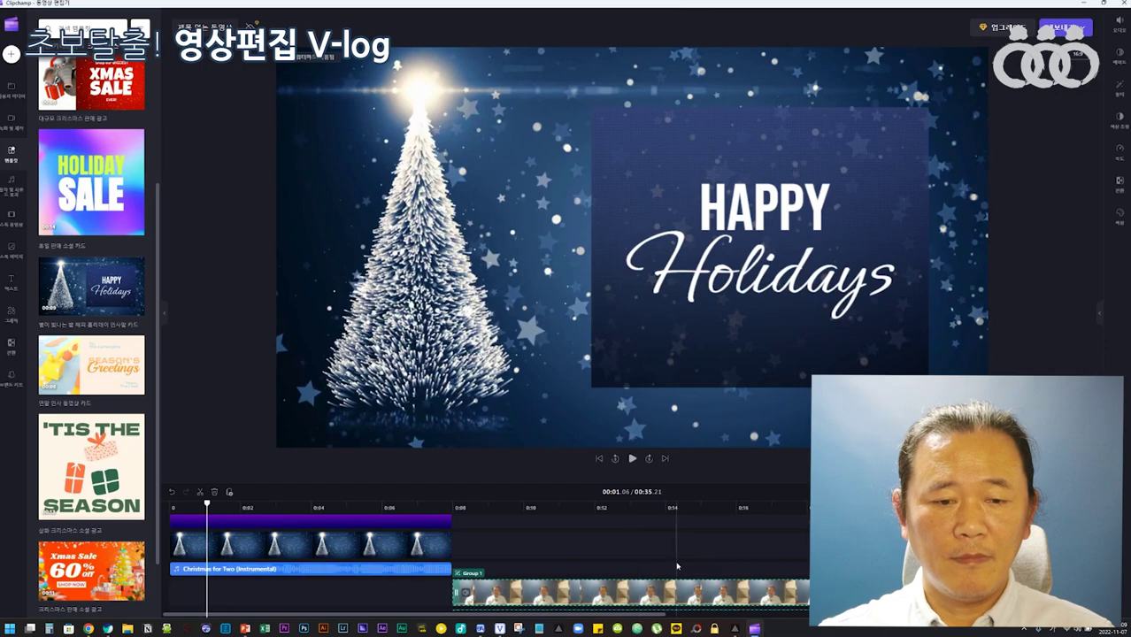
{"action": "key", "text": "space"}
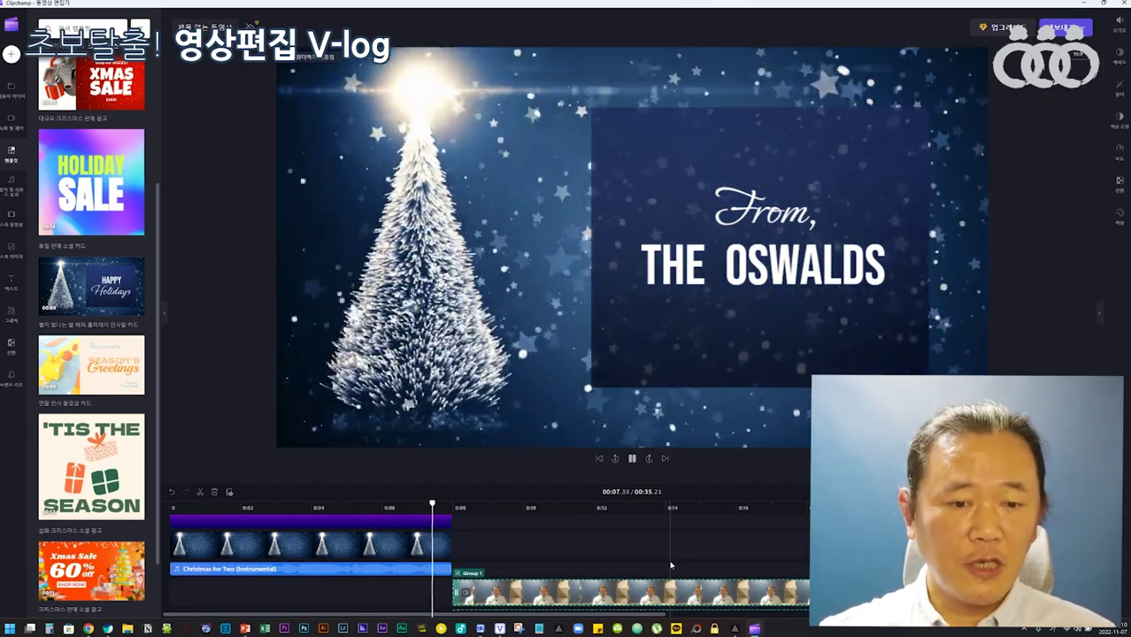
{"action": "key", "text": "space"}
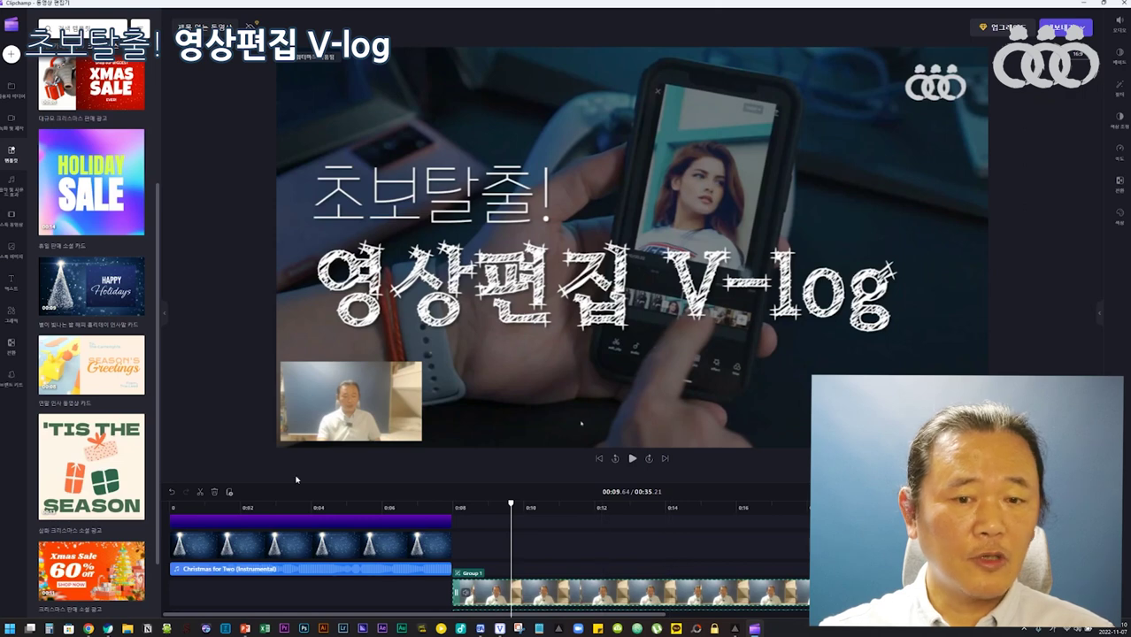
{"action": "left_click", "coordinate": [266, 508]}
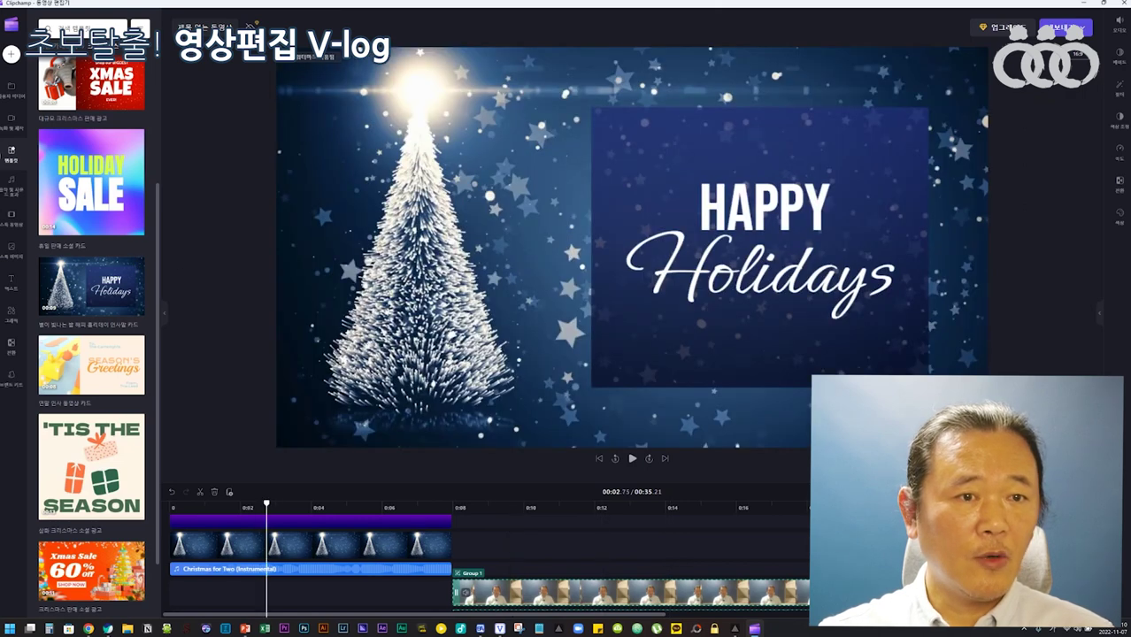
Look through the music and sound effects, stock video, stock image, text and graphics libraries and the recording options
{"action": "left_click", "coordinate": [15, 191]}
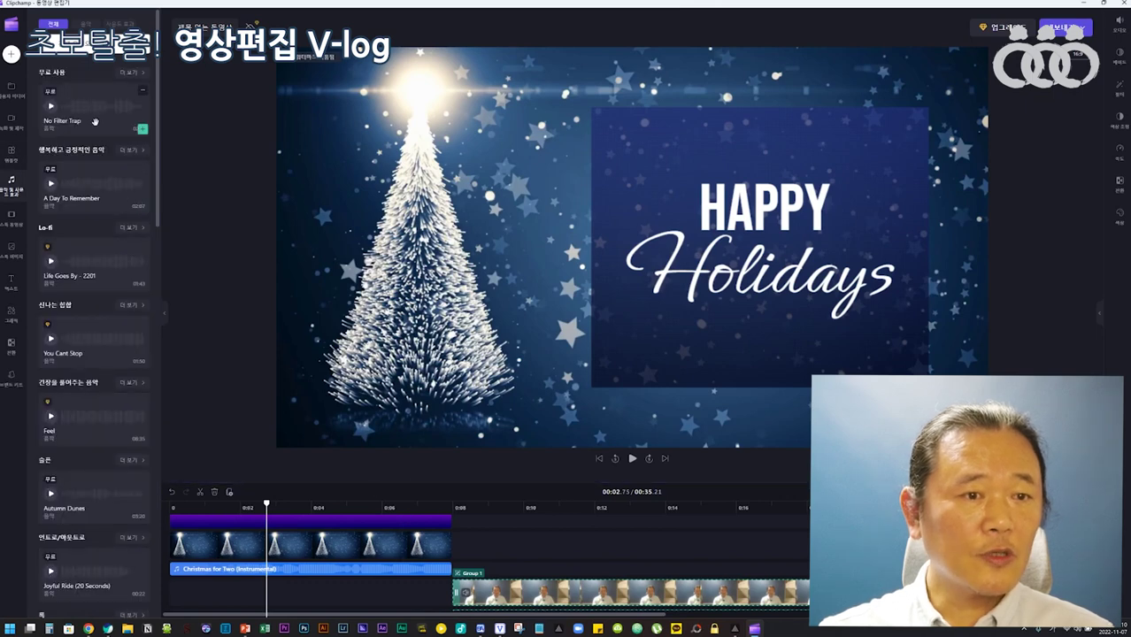
{"action": "left_click", "coordinate": [11, 216]}
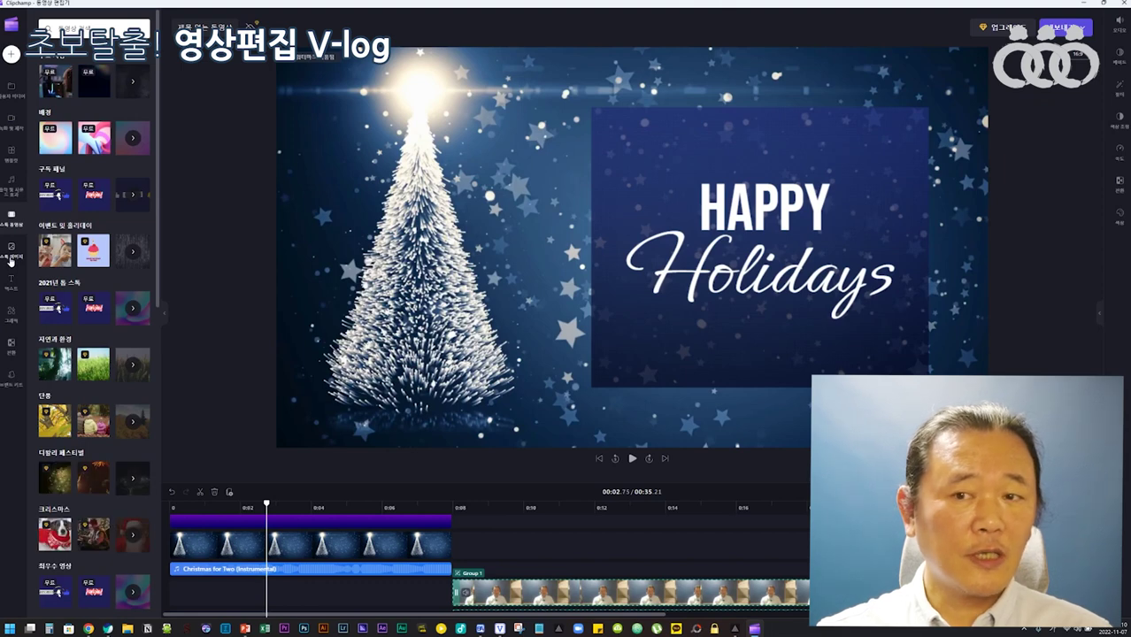
{"action": "left_click", "coordinate": [11, 259]}
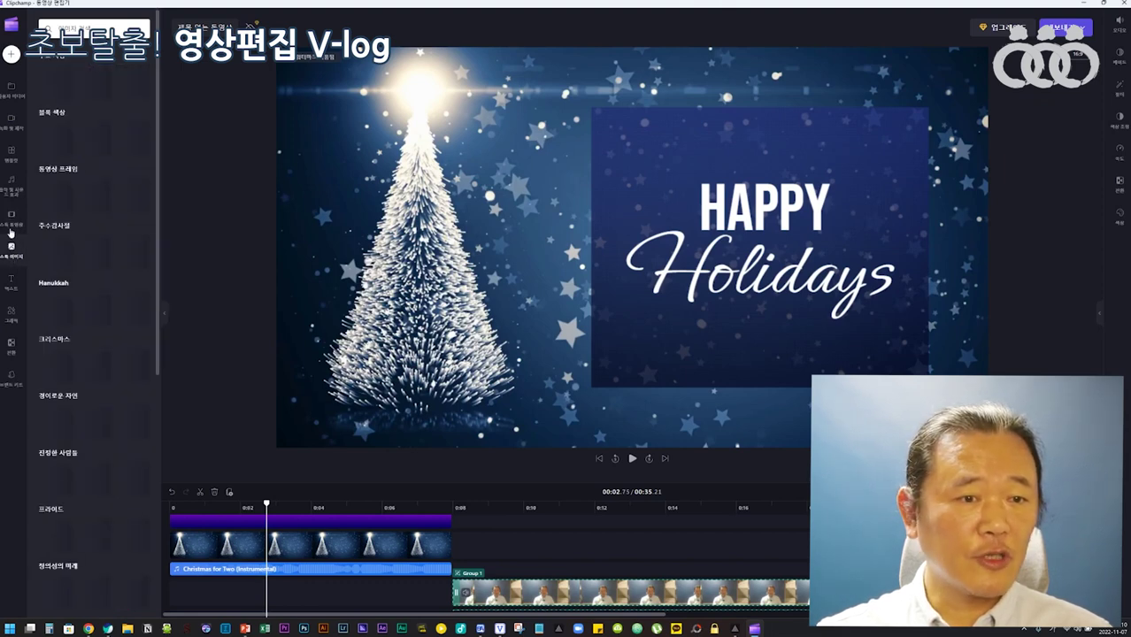
{"action": "left_click", "coordinate": [10, 282]}
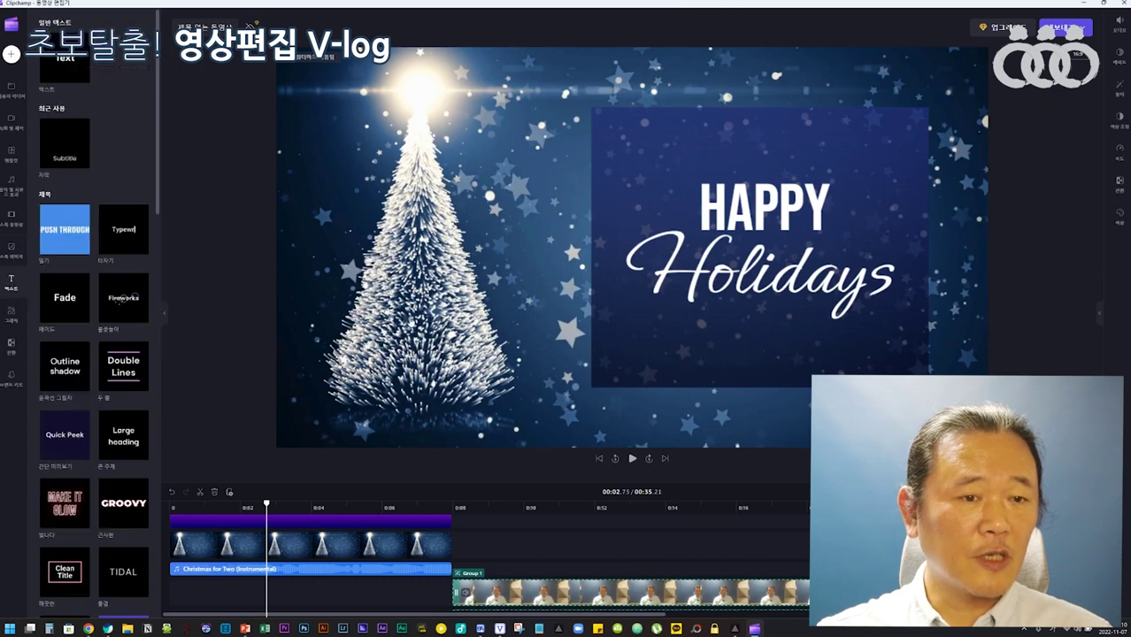
{"action": "left_click", "coordinate": [11, 313]}
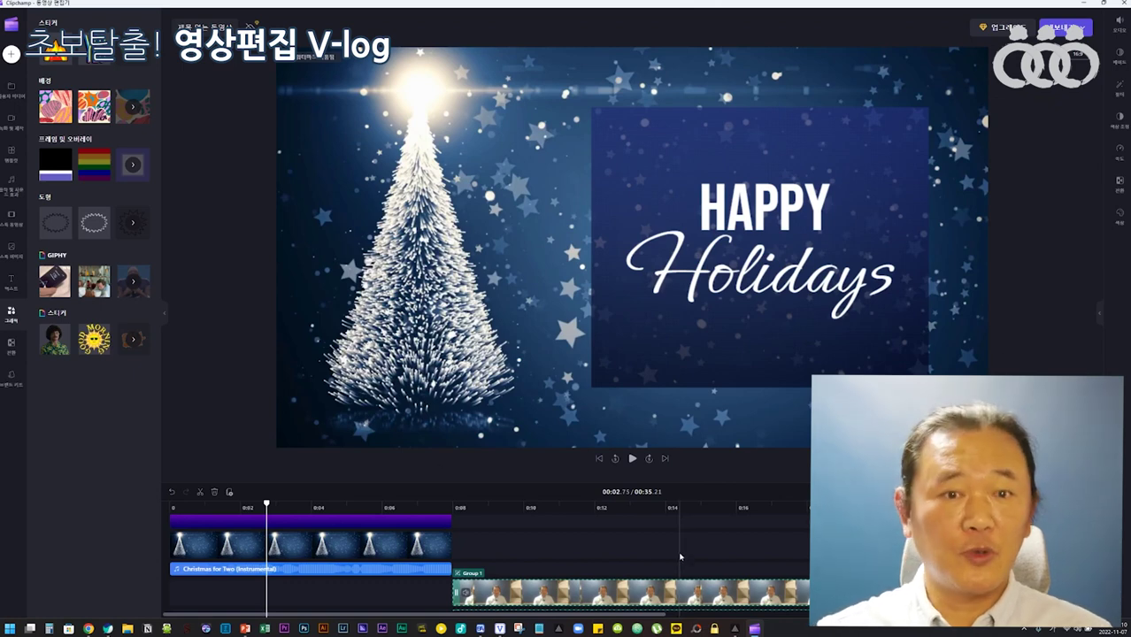
{"action": "left_click", "coordinate": [681, 522]}
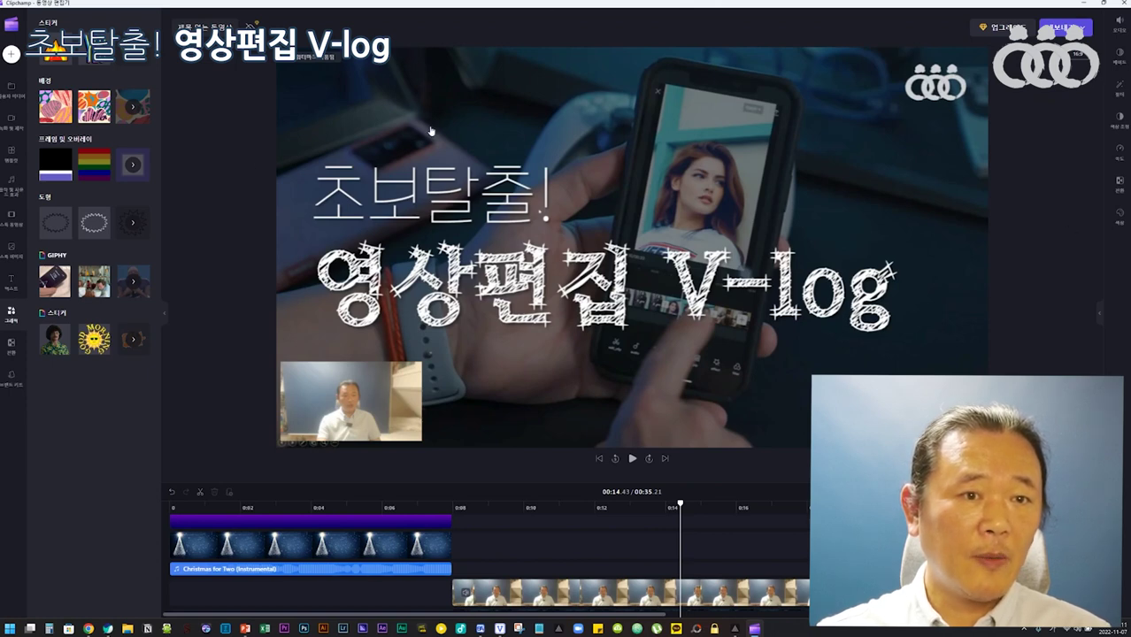
{"action": "left_click", "coordinate": [11, 123]}
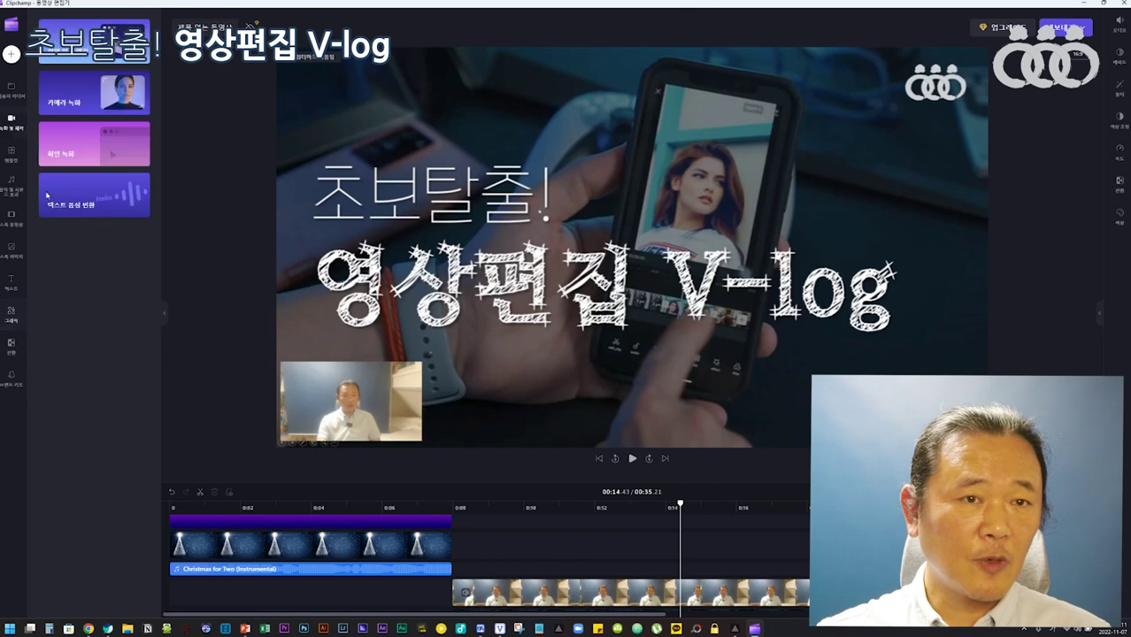